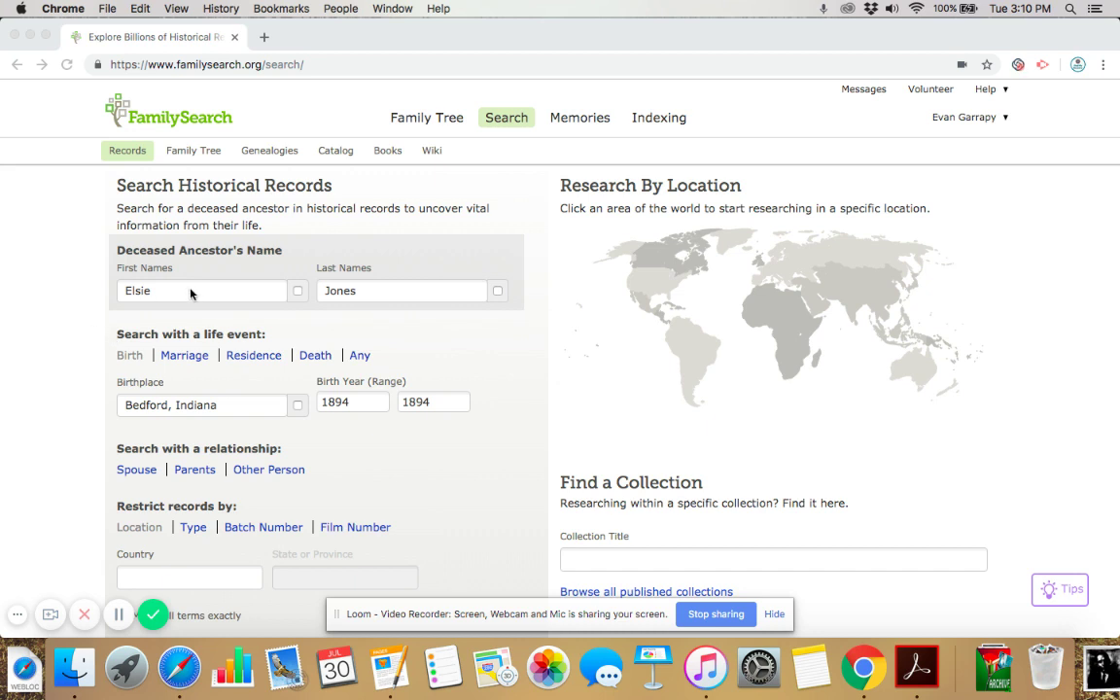
Submit the historical records search using the ancestor's name, birthplace and birth year range already filled in
{"action": "left_click", "coordinate": [89, 405]}
{"action": "scroll", "coordinate": [89, 405], "scroll_direction": "down", "scroll_amount": 2}
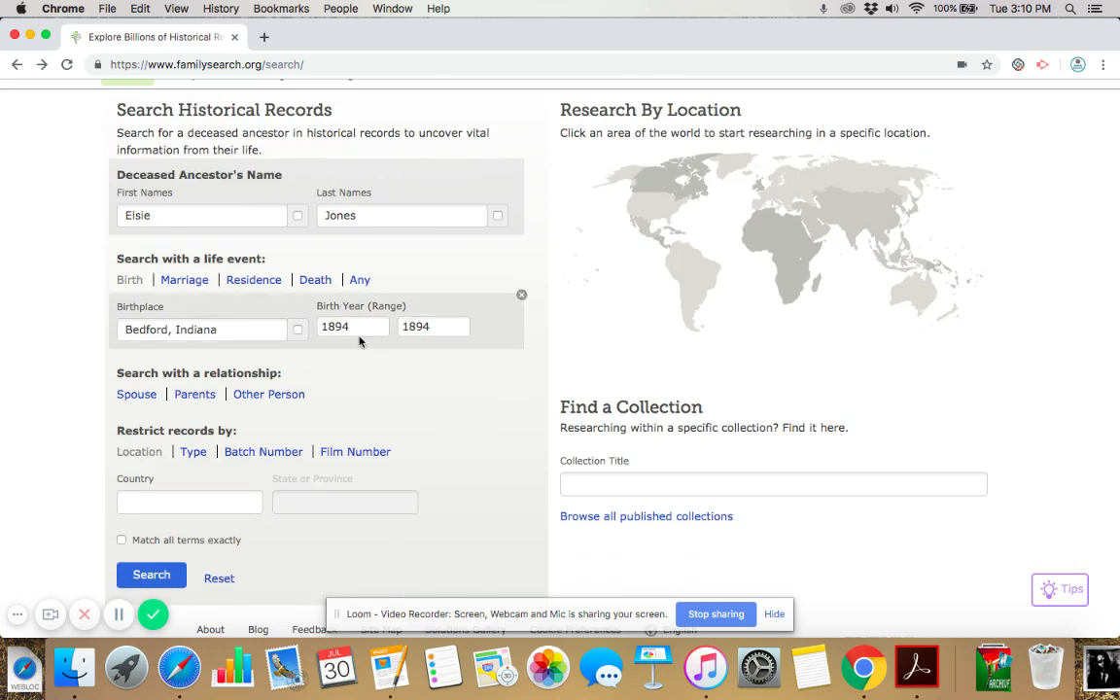
{"action": "scroll", "coordinate": [398, 381], "scroll_direction": "down", "scroll_amount": 1}
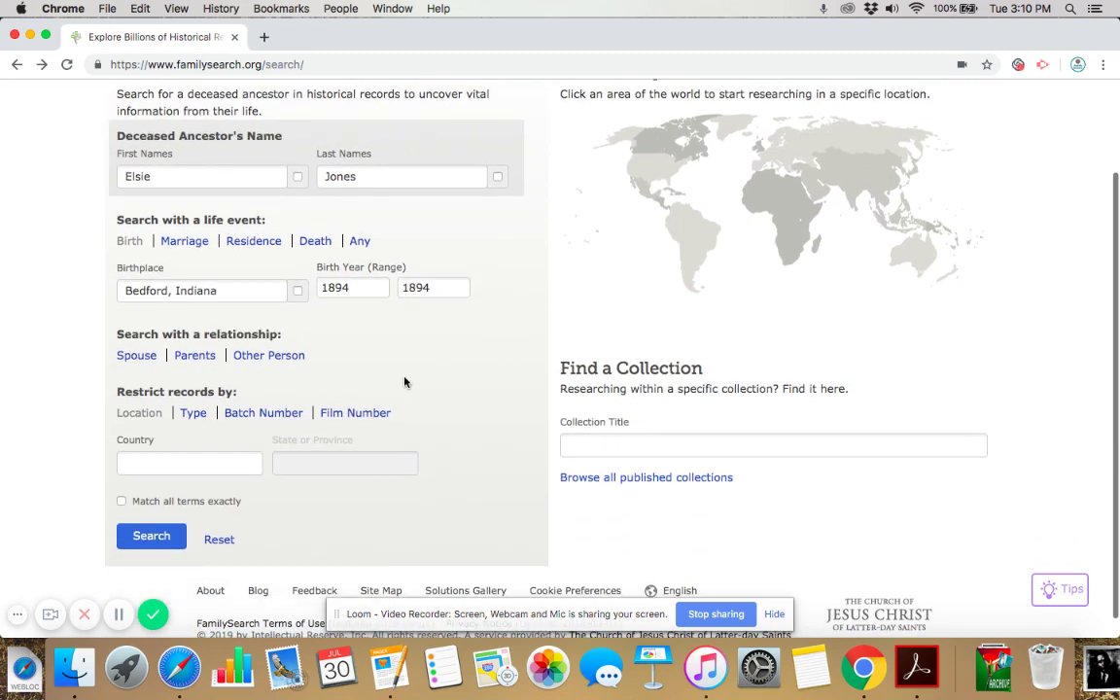
{"action": "left_click", "coordinate": [156, 537]}
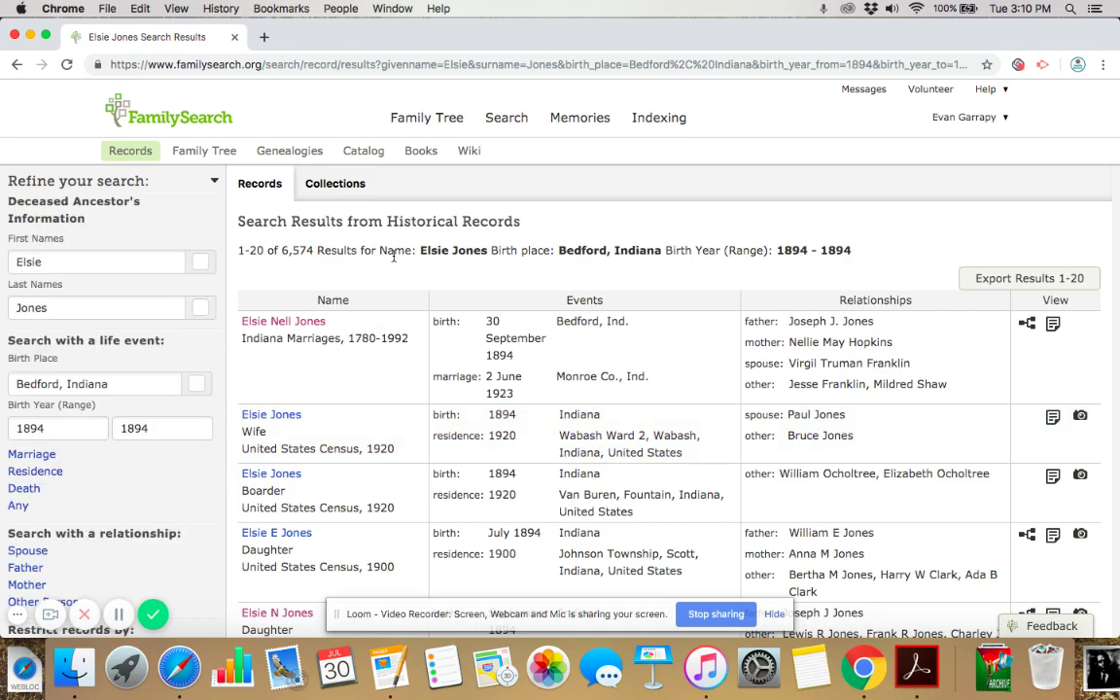
Open the first result, from Indiana Marriages, 1780-1992, and highlight the details from the spouse's name through the event place
{"action": "scroll", "coordinate": [394, 254], "scroll_direction": "down", "scroll_amount": 2}
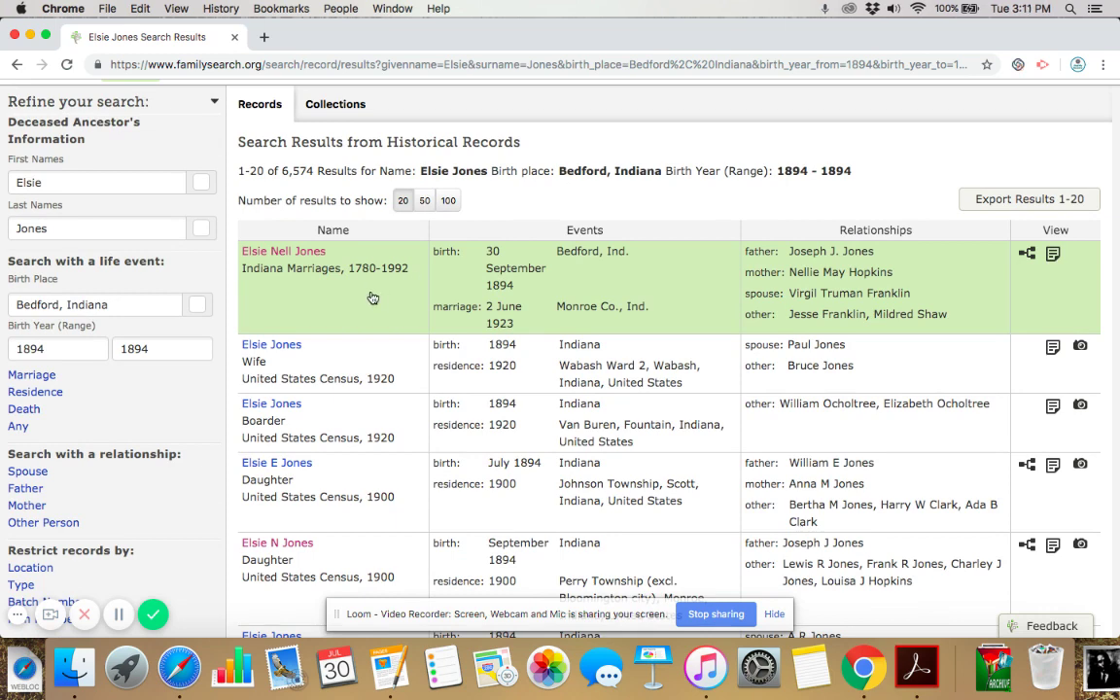
{"action": "left_click", "coordinate": [370, 297]}
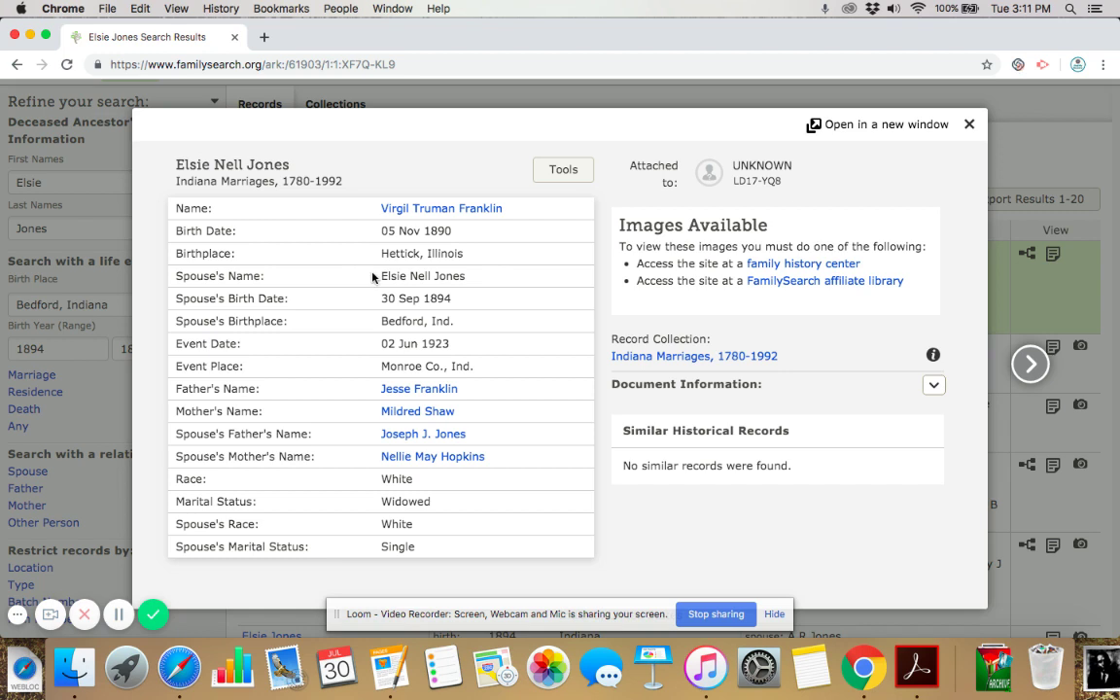
{"action": "left_click_drag", "start_coordinate": [381, 277], "coordinate": [472, 365]}
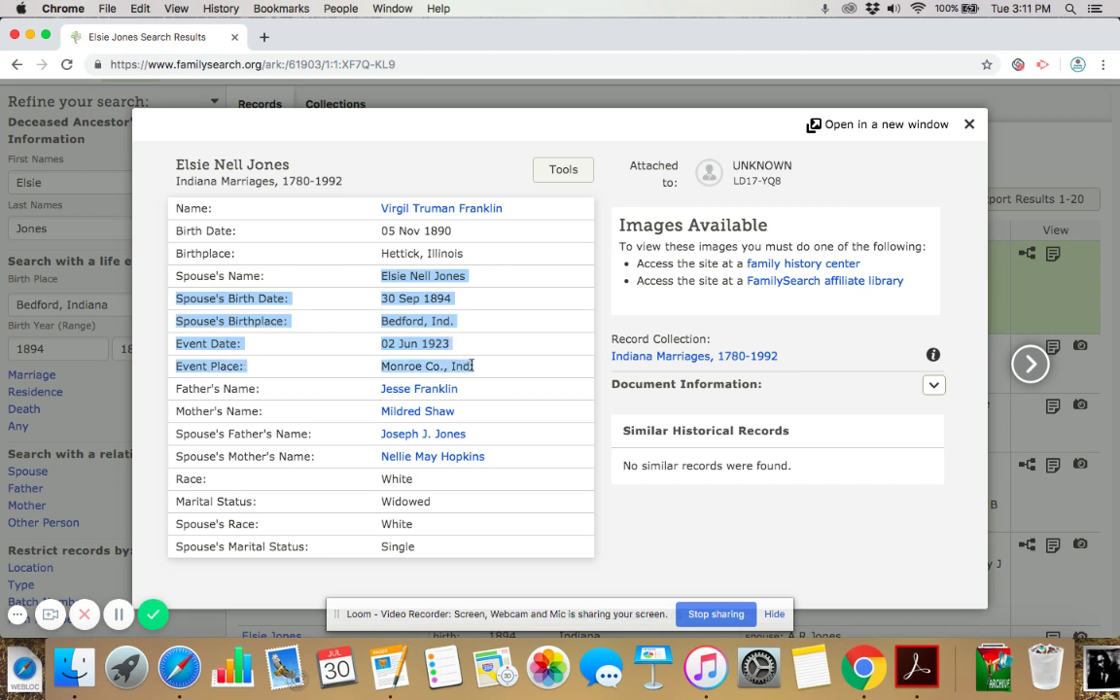
{"action": "left_click", "coordinate": [482, 374]}
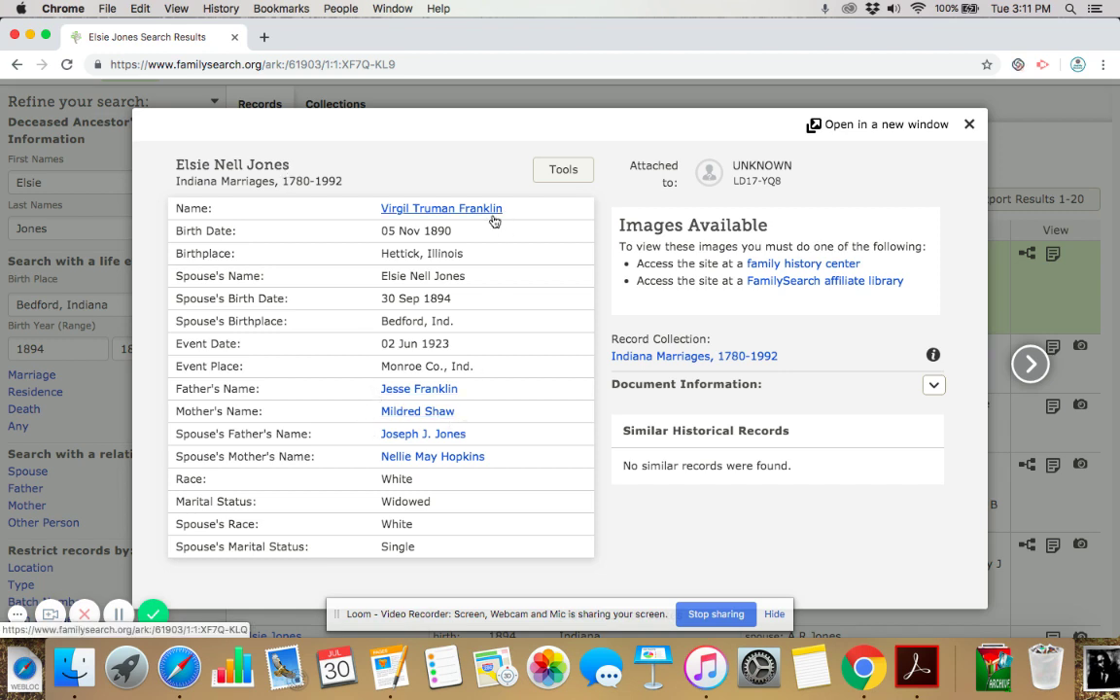
Highlight both couples' parents' names in the marriage record and compare the surnames of the bride and the two mothers
{"action": "left_click_drag", "start_coordinate": [370, 392], "coordinate": [473, 409]}
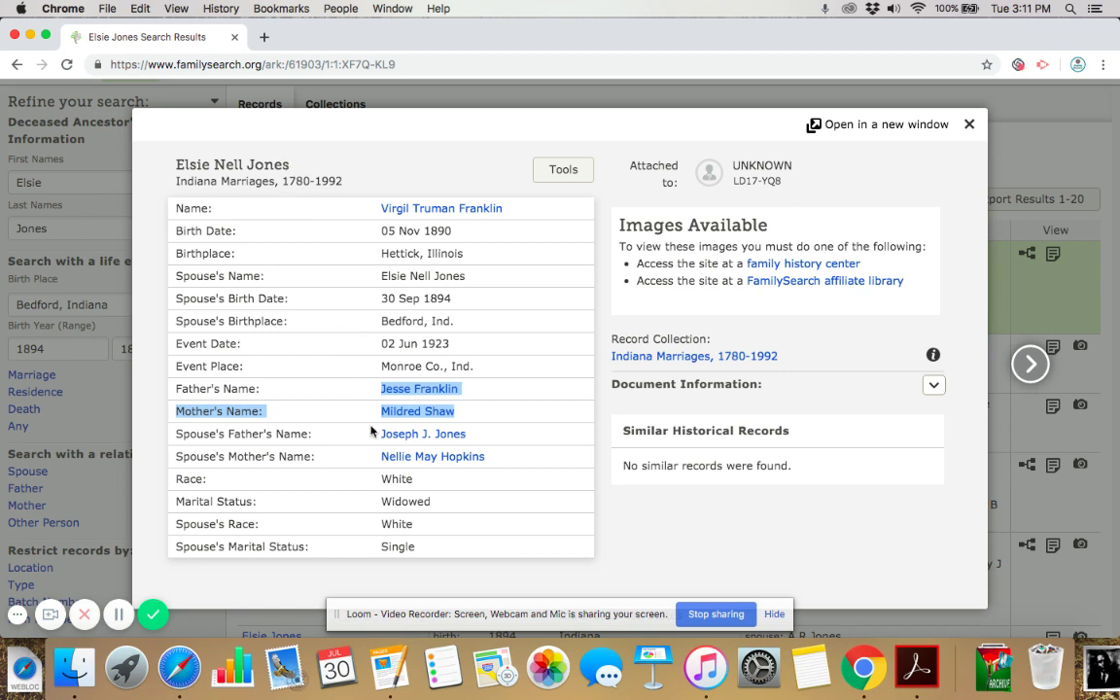
{"action": "left_click", "coordinate": [349, 406]}
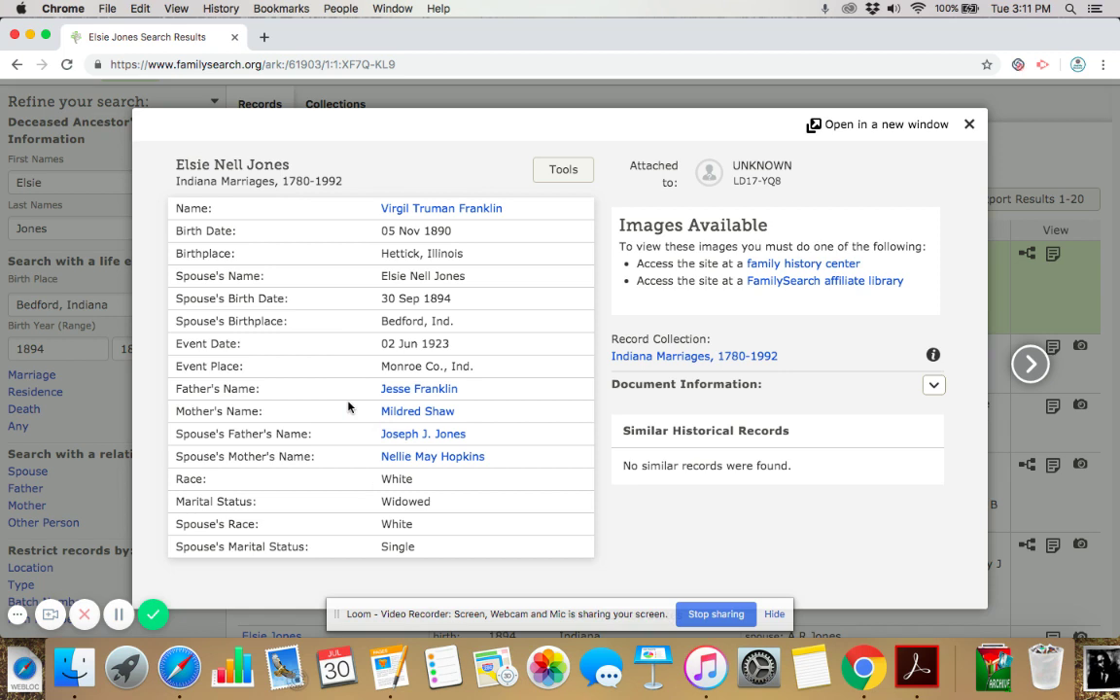
{"action": "left_click_drag", "start_coordinate": [369, 435], "coordinate": [501, 458]}
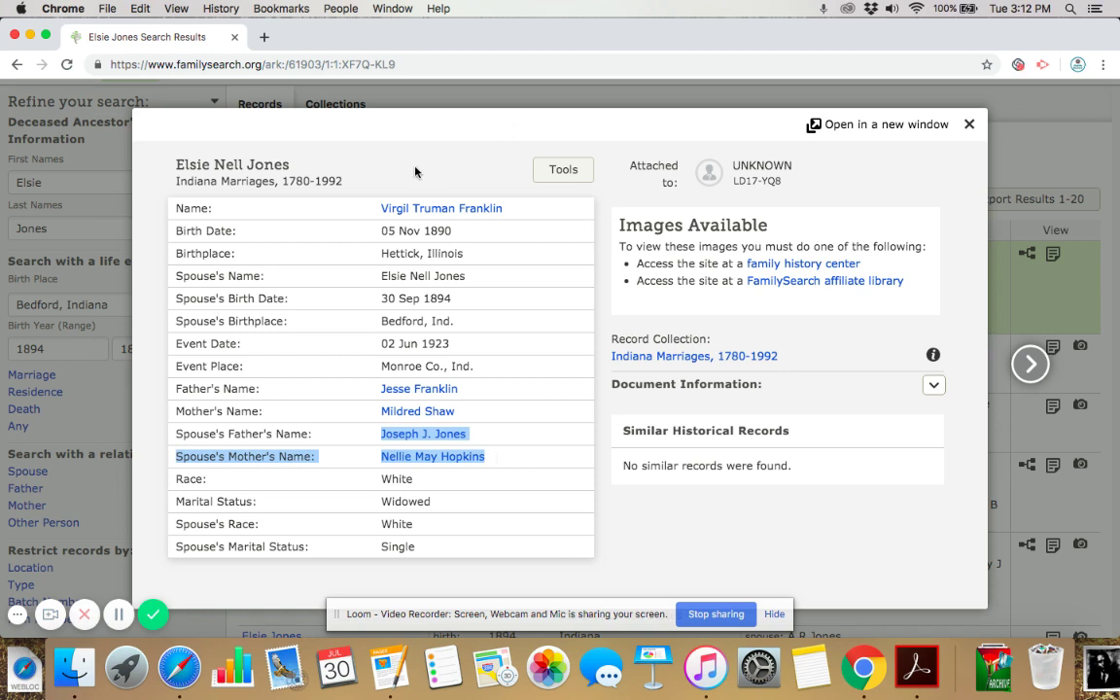
{"action": "left_click_drag", "start_coordinate": [303, 163], "coordinate": [247, 168]}
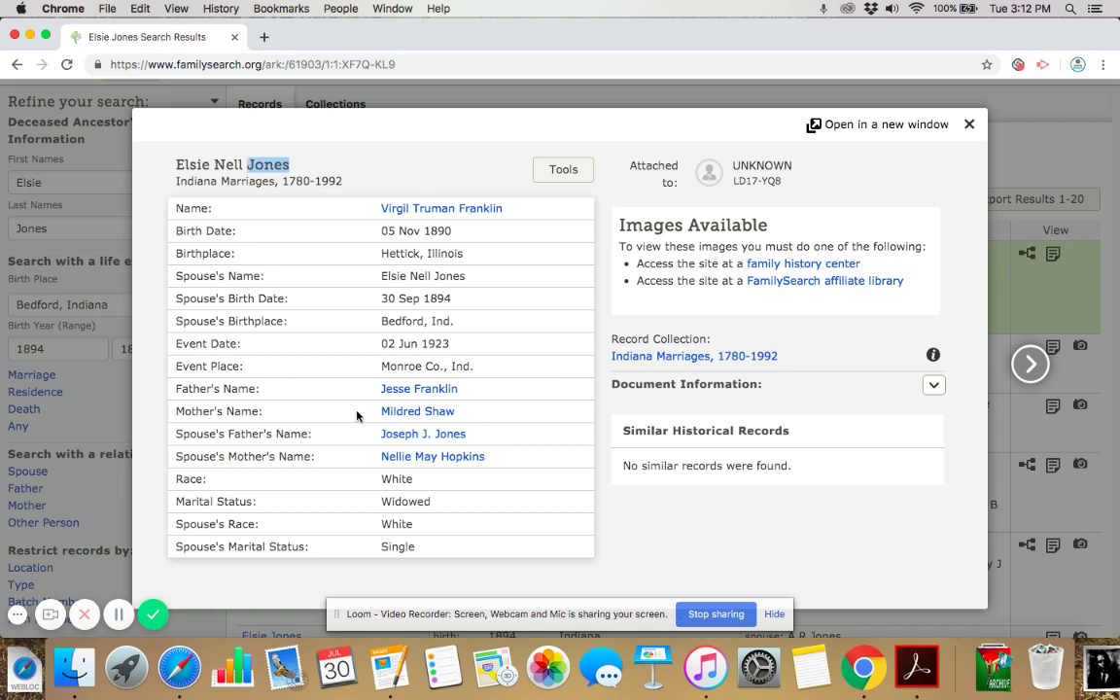
{"action": "left_click_drag", "start_coordinate": [461, 414], "coordinate": [425, 414]}
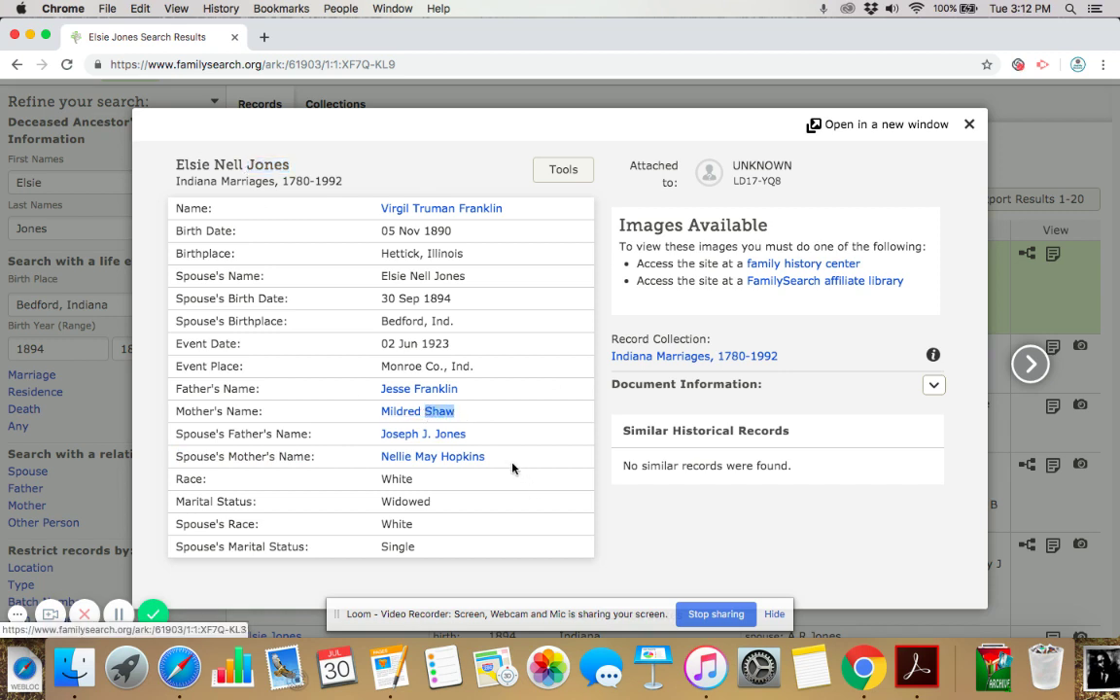
{"action": "left_click_drag", "start_coordinate": [500, 458], "coordinate": [442, 458]}
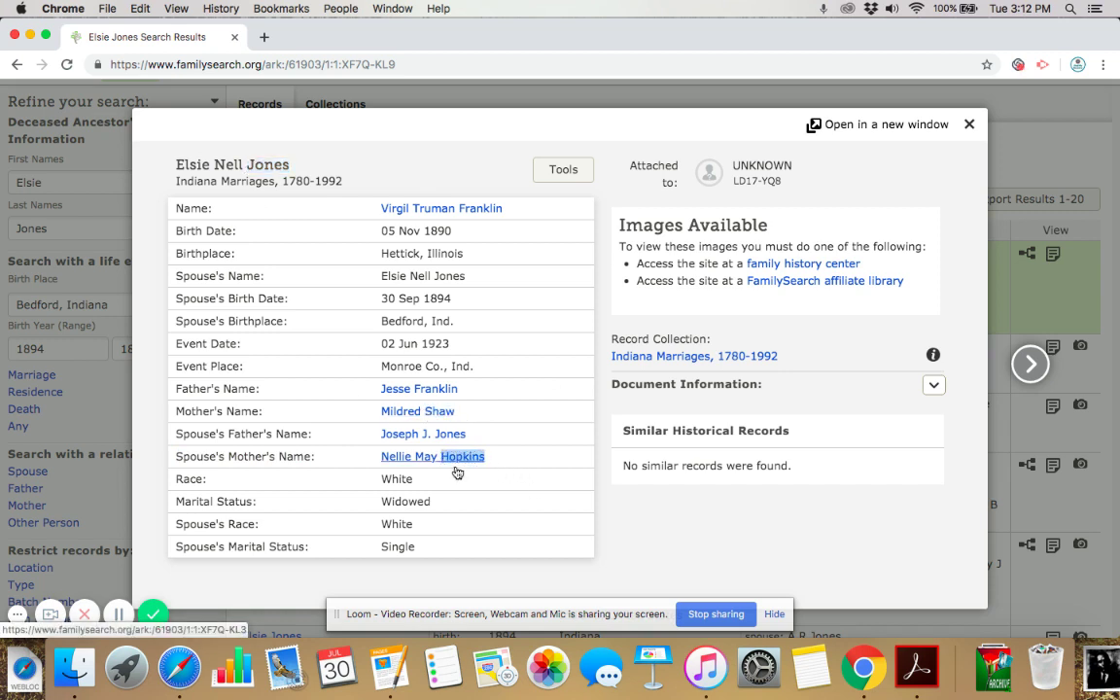
{"action": "left_click", "coordinate": [605, 461]}
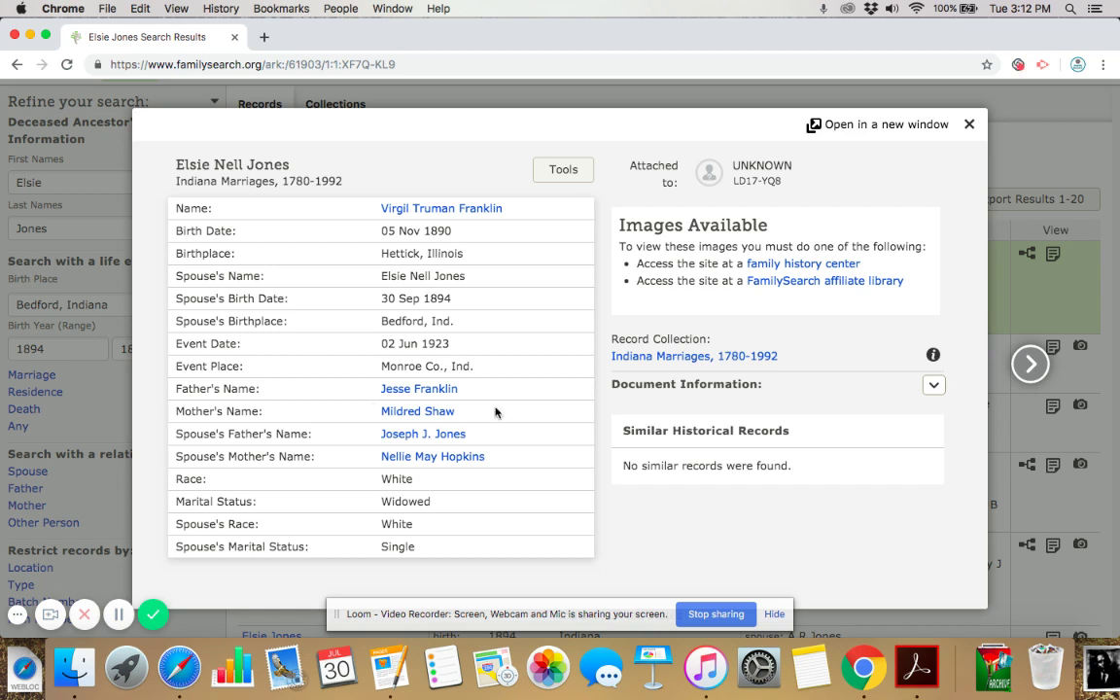
Review the full marriage record and its record collection, and close the record
{"action": "left_click_drag", "start_coordinate": [296, 176], "coordinate": [438, 540]}
{"action": "left_click", "coordinate": [439, 549]}
{"action": "left_click_drag", "start_coordinate": [608, 339], "coordinate": [789, 361]}
{"action": "left_click", "coordinate": [815, 377]}
{"action": "left_click", "coordinate": [970, 128]}
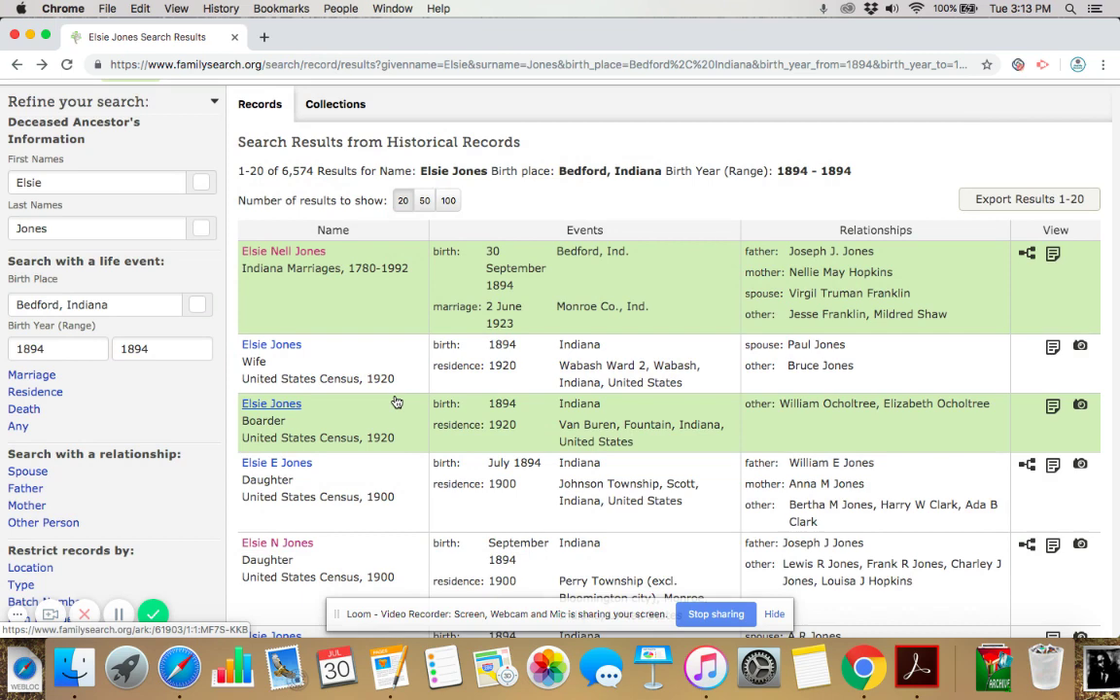
Open the United States Census, 1900 result for the daughter living in Perry Township, Monroe, Indiana
{"action": "scroll", "coordinate": [396, 401], "scroll_direction": "down", "scroll_amount": 1}
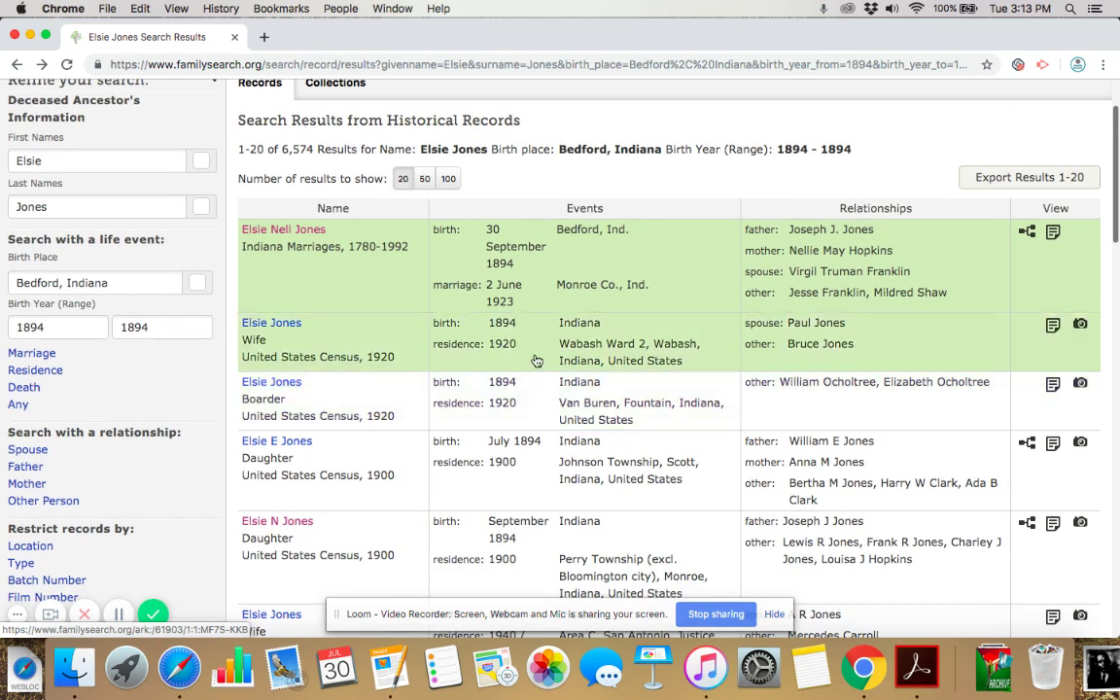
{"action": "scroll", "coordinate": [543, 405], "scroll_direction": "down", "scroll_amount": 4}
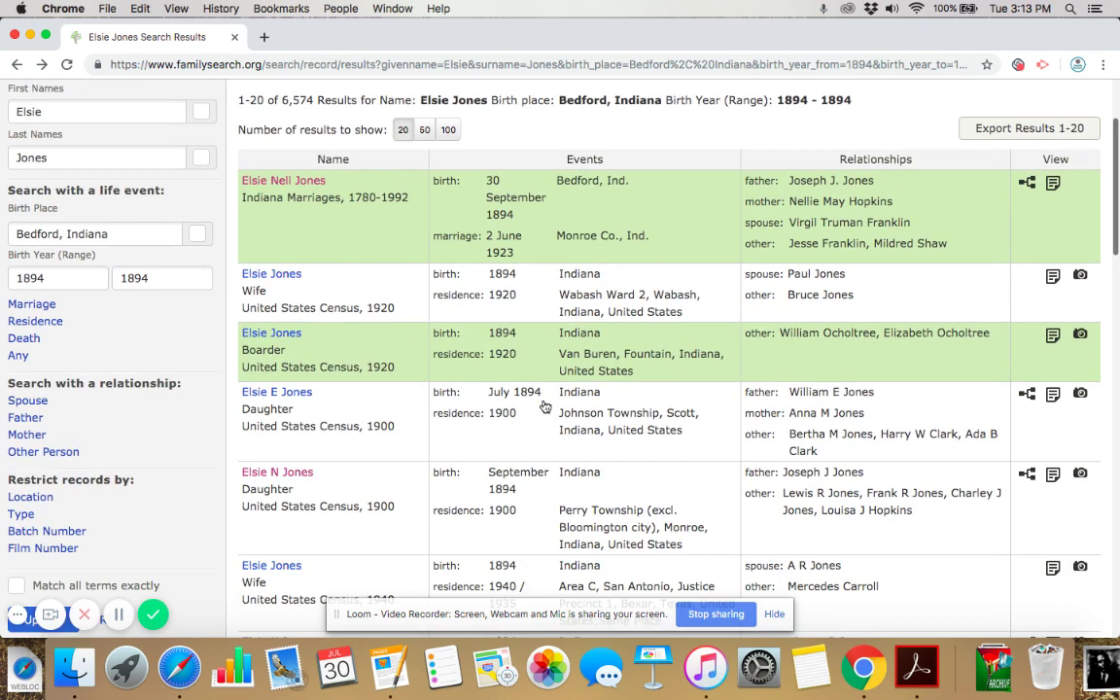
{"action": "scroll", "coordinate": [520, 387], "scroll_direction": "down", "scroll_amount": 3}
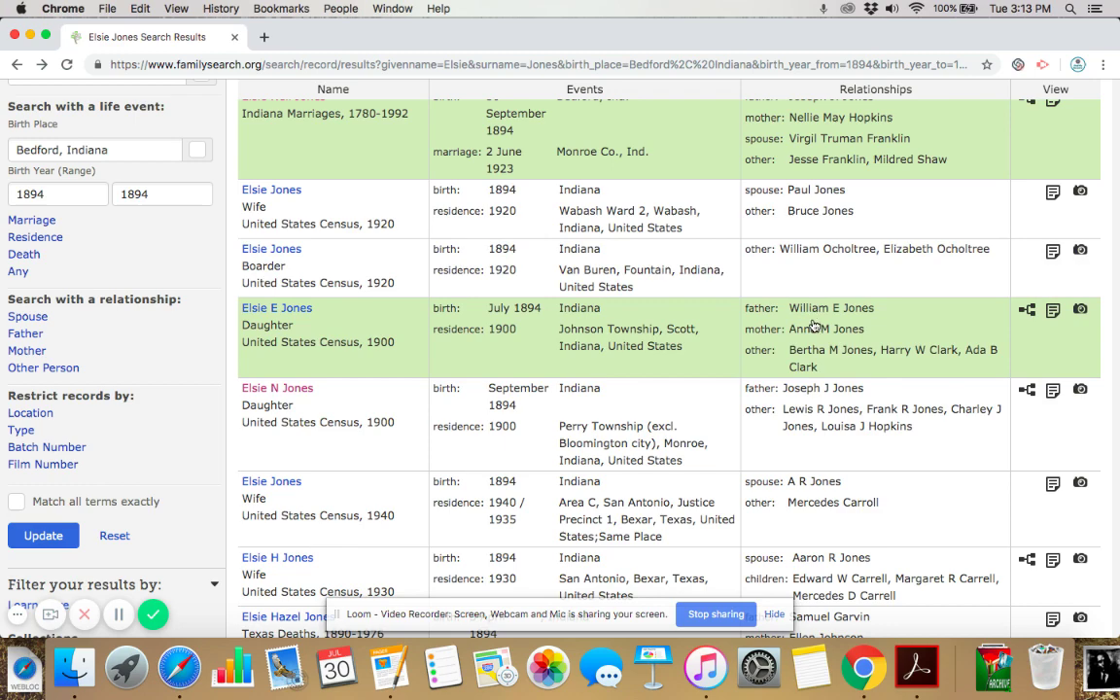
{"action": "scroll", "coordinate": [520, 360], "scroll_direction": "down", "scroll_amount": 2}
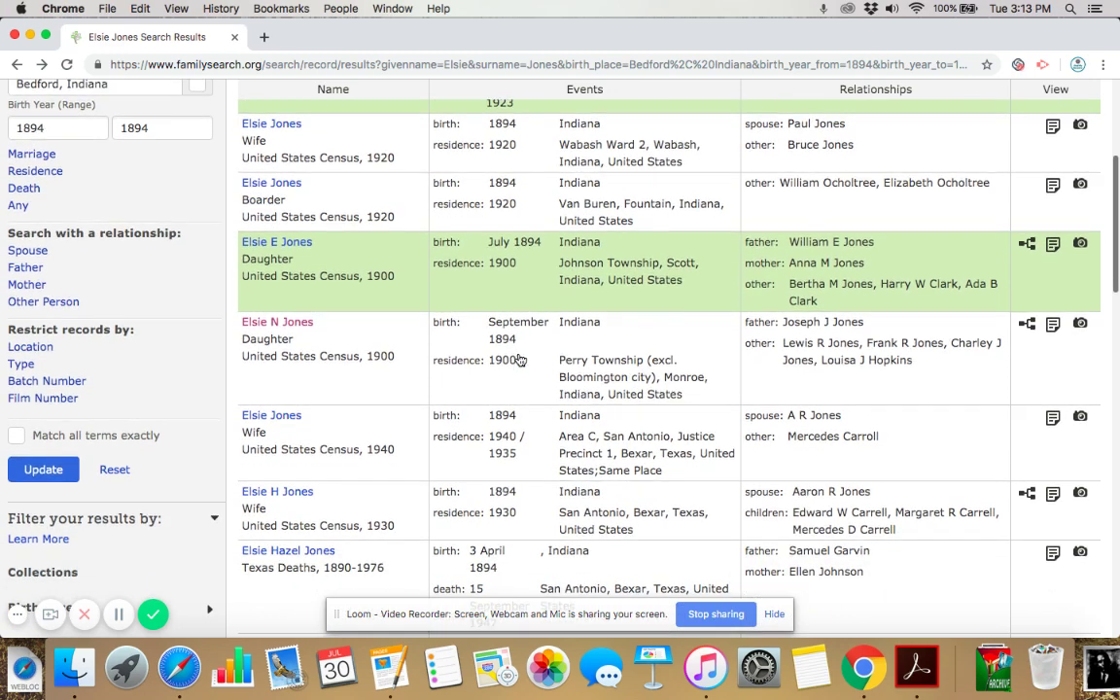
{"action": "scroll", "coordinate": [529, 357], "scroll_direction": "down", "scroll_amount": 1}
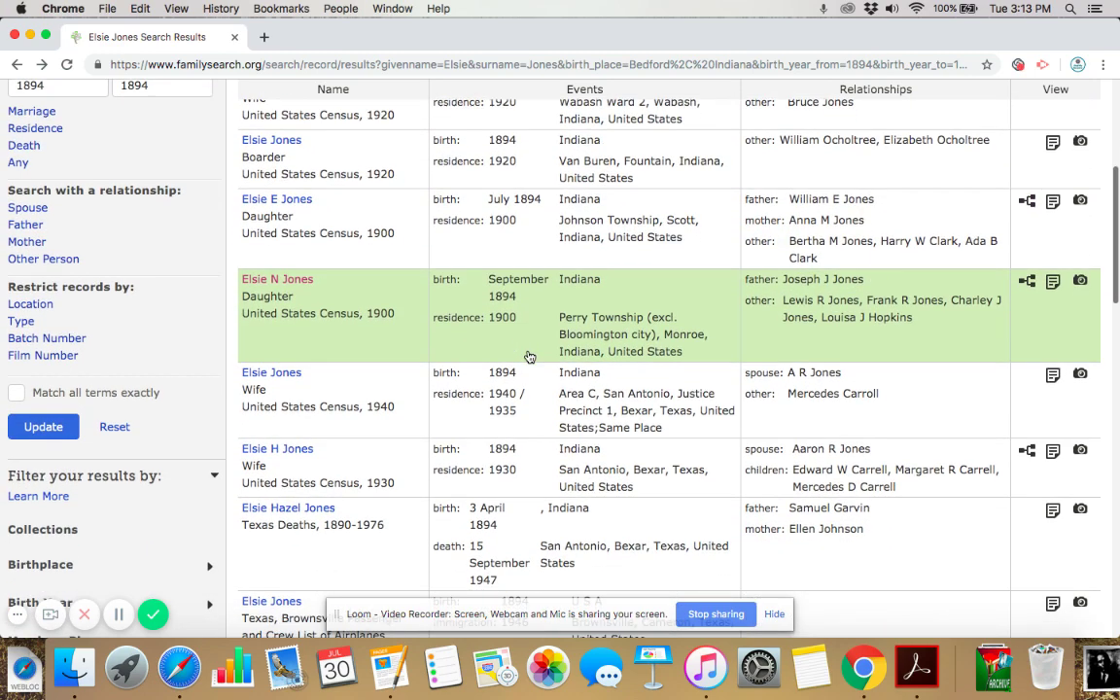
{"action": "left_click", "coordinate": [406, 330]}
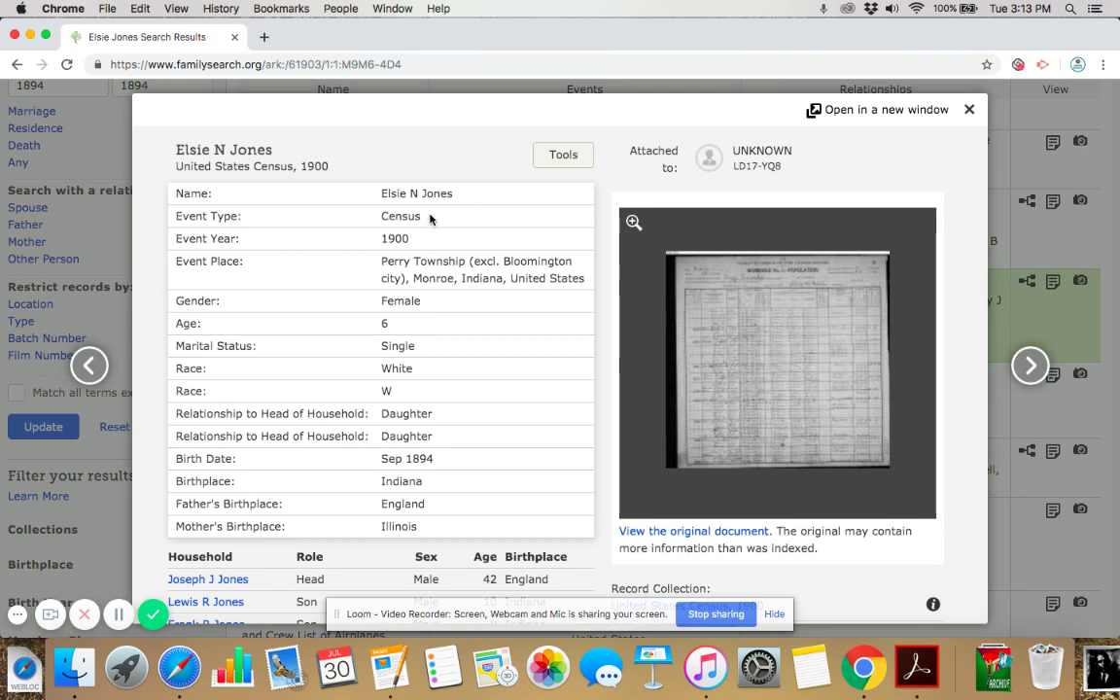
Examine the census record's event place, relationship to head of household, household members and mother's birthplace
{"action": "scroll", "coordinate": [430, 219], "scroll_direction": "down", "scroll_amount": 2}
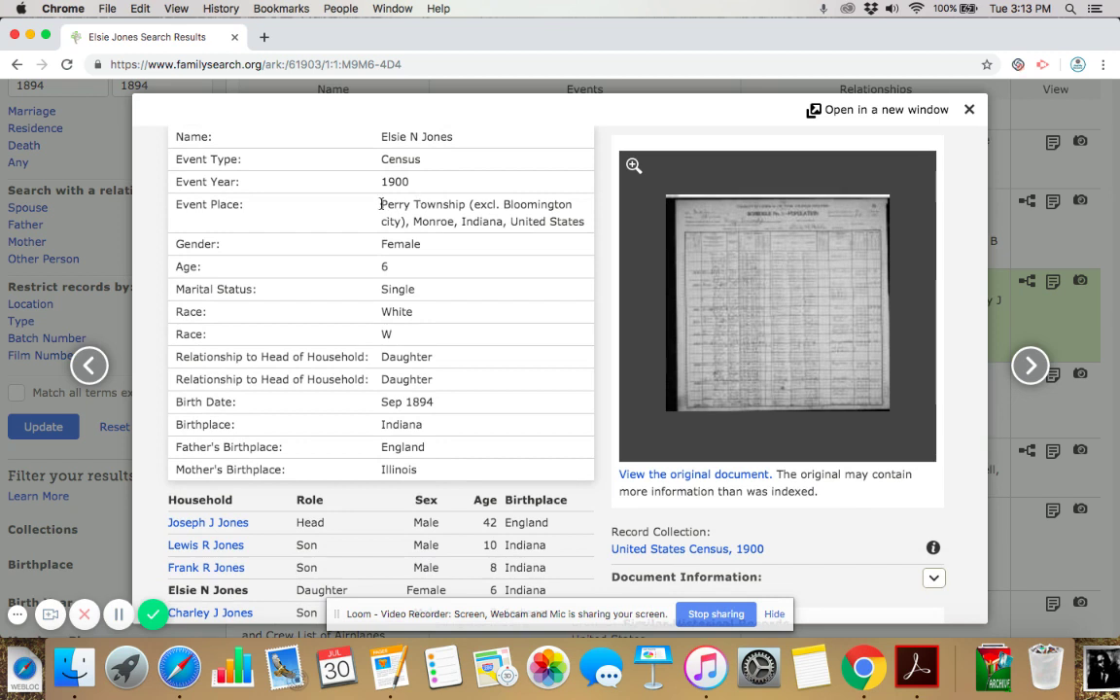
{"action": "left_click_drag", "start_coordinate": [380, 204], "coordinate": [588, 226]}
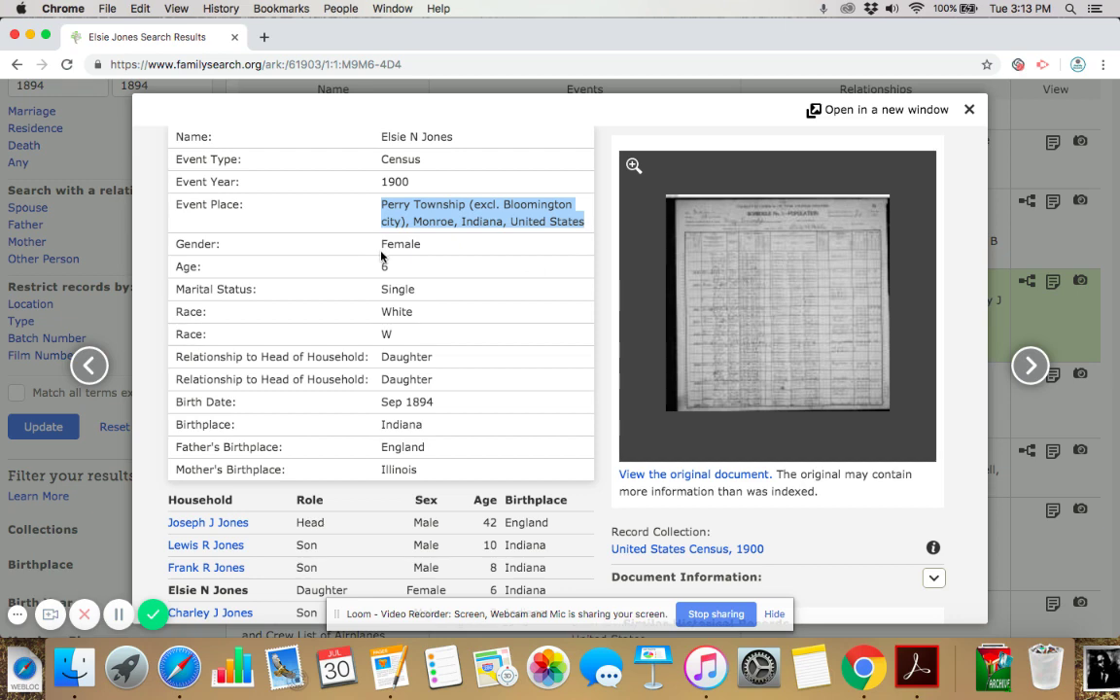
{"action": "scroll", "coordinate": [429, 322], "scroll_direction": "down", "scroll_amount": 1}
{"action": "scroll", "coordinate": [429, 322], "scroll_direction": "down", "scroll_amount": 2}
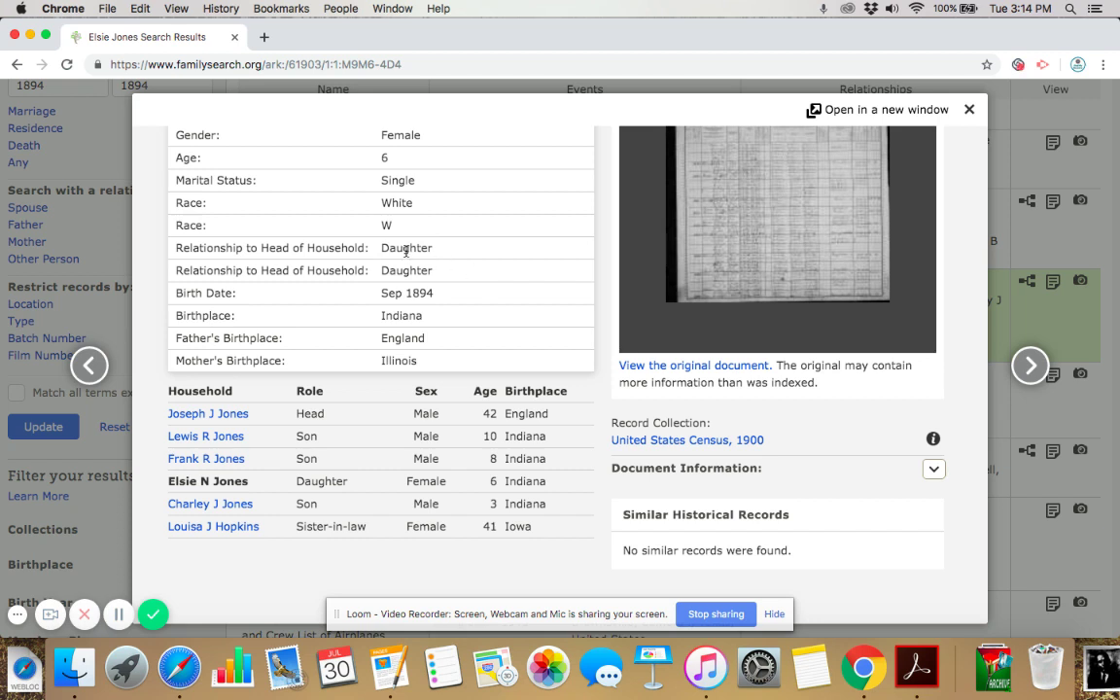
{"action": "left_click_drag", "start_coordinate": [380, 248], "coordinate": [434, 274]}
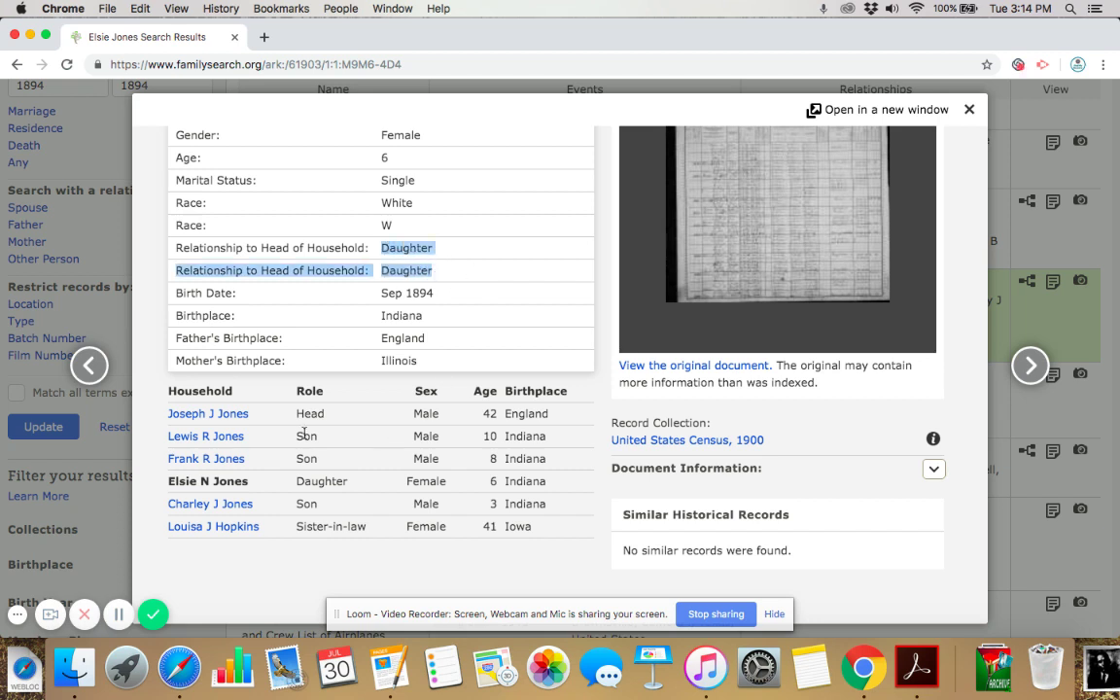
{"action": "left_click", "coordinate": [259, 420]}
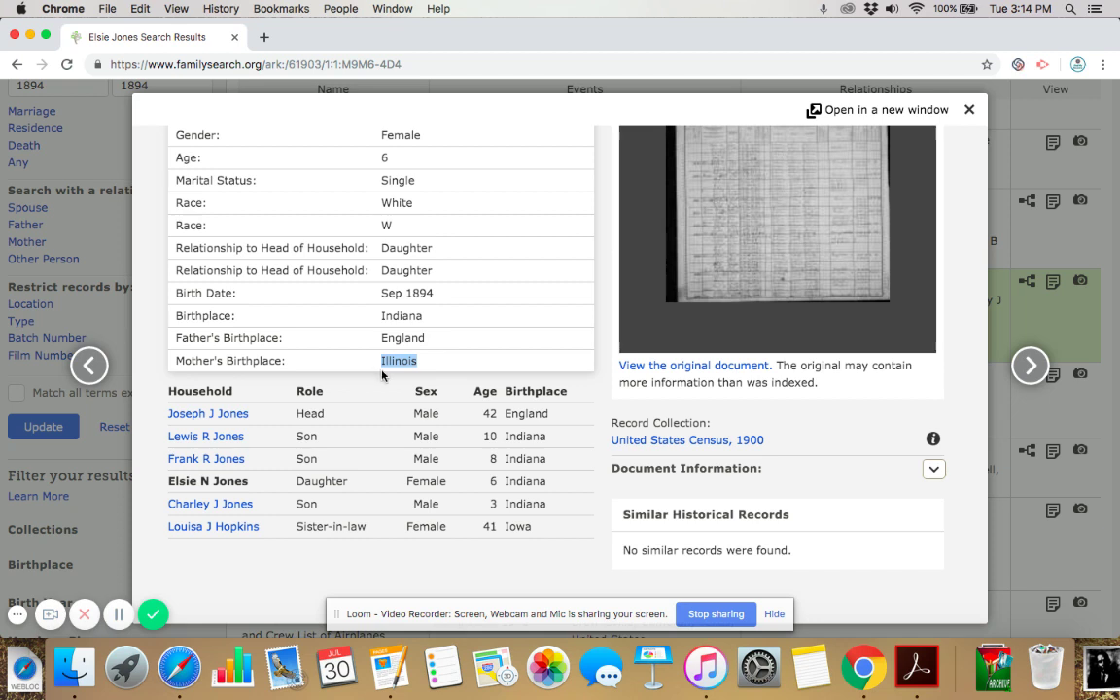
{"action": "left_click", "coordinate": [381, 379]}
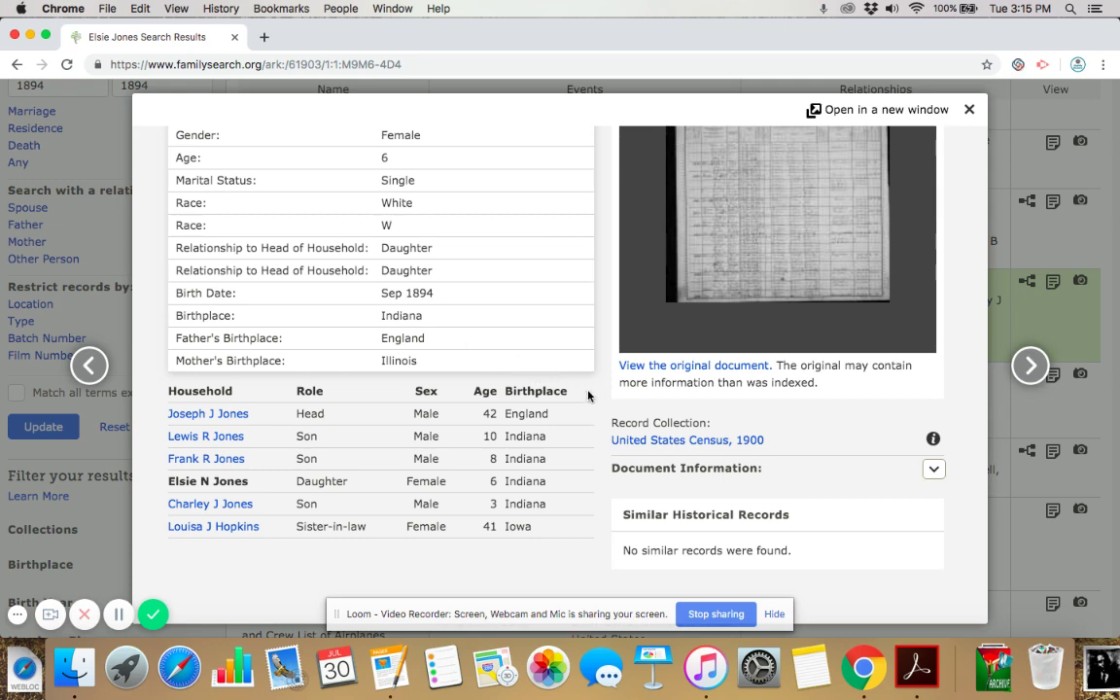
Close the 1900 census record and look over the first entries of the search results again
{"action": "scroll", "coordinate": [587, 395], "scroll_direction": "up", "scroll_amount": 1}
{"action": "scroll", "coordinate": [587, 395], "scroll_direction": "up", "scroll_amount": 5}
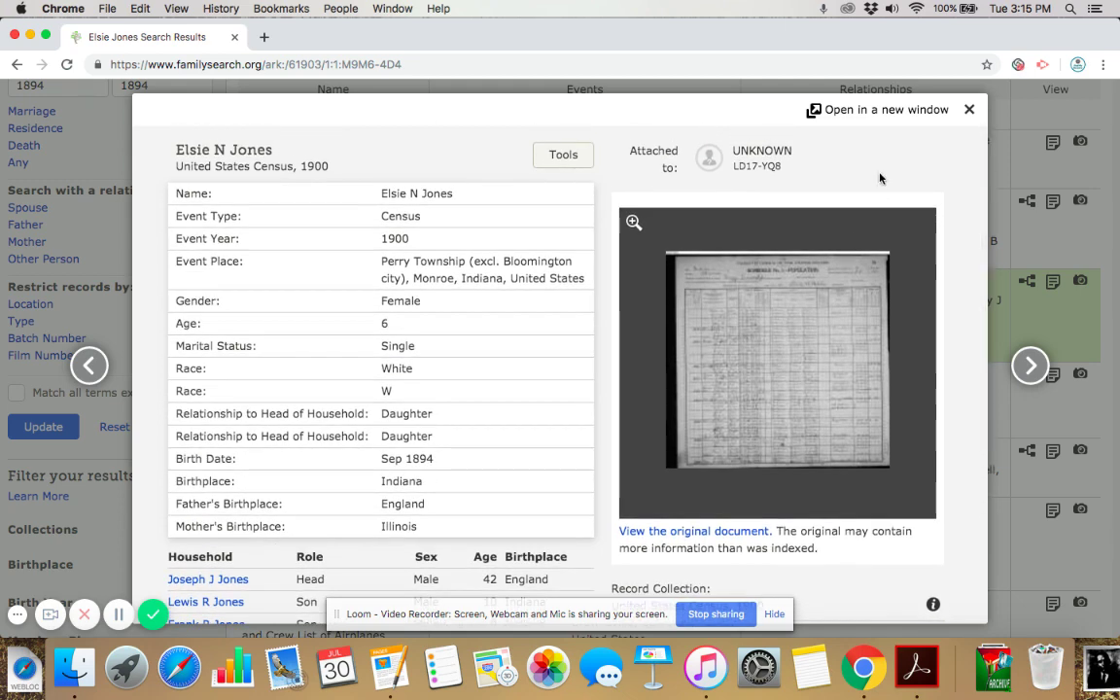
{"action": "left_click", "coordinate": [969, 112]}
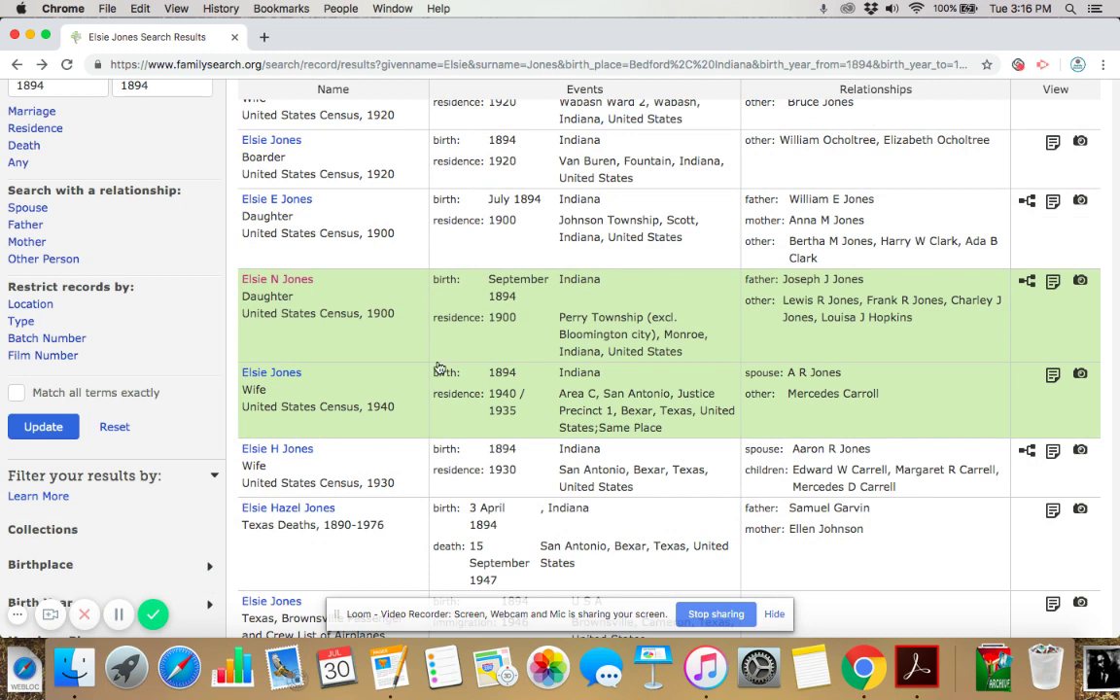
{"action": "scroll", "coordinate": [439, 368], "scroll_direction": "up", "scroll_amount": 5}
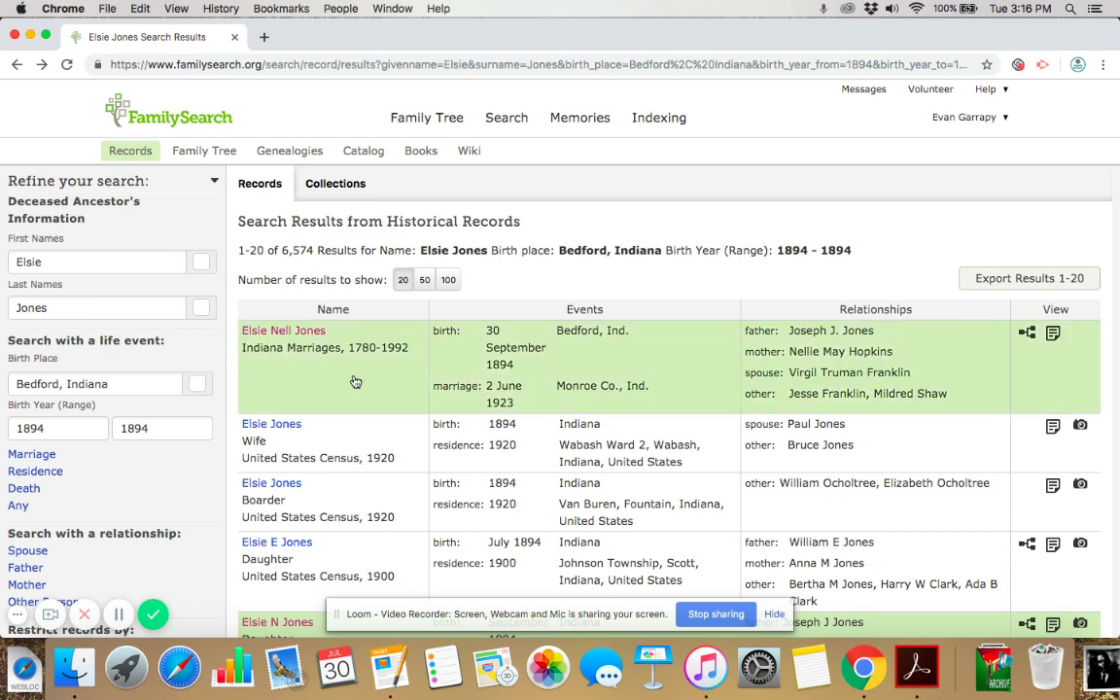
{"action": "scroll", "coordinate": [363, 375], "scroll_direction": "down", "scroll_amount": 3}
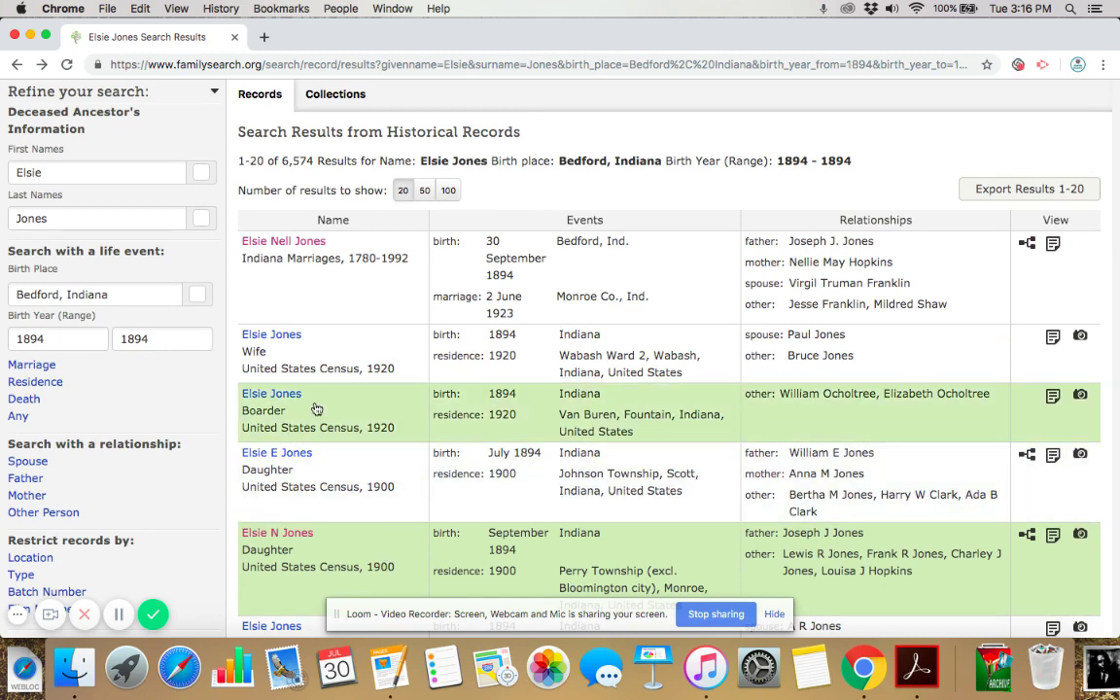
{"action": "scroll", "coordinate": [315, 409], "scroll_direction": "up", "scroll_amount": 3}
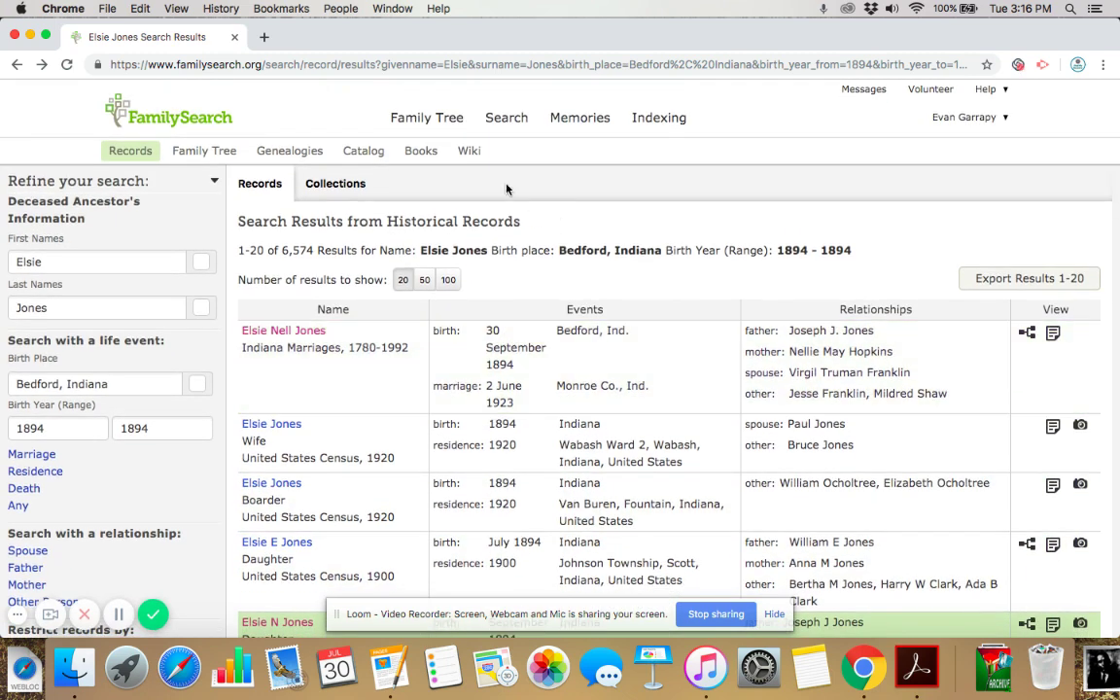